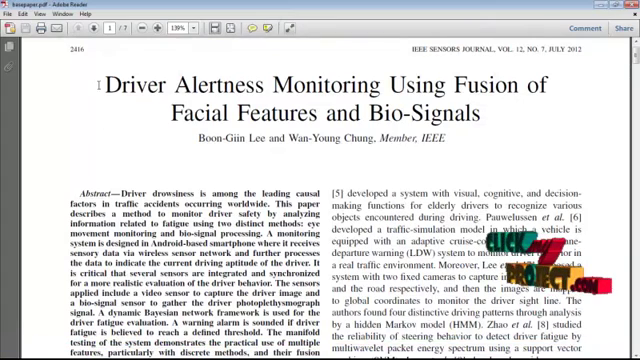
Step: Highlight the Driver Alertness Monitoring paper's title in Adobe Reader, then clear the selection
mouse_move(105, 85)
mouse_down()
mouse_move(548, 85)
mouse_move(488, 114)
mouse_up()
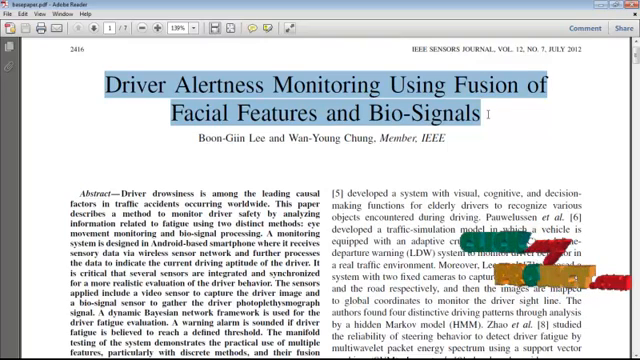
click(80, 193)
scroll(80, 193, down, 1)
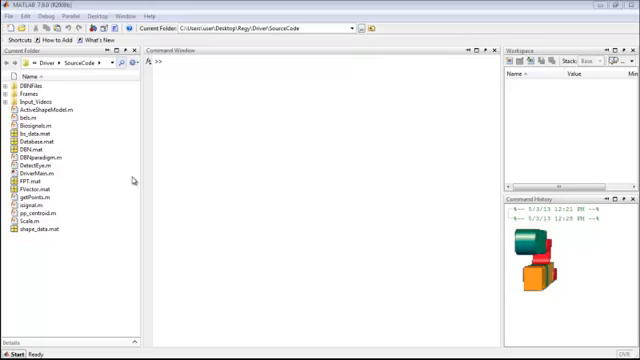
Step: Select DriverMain.m in the Current Folder panel and show its context menu
click(38, 173)
right_click(38, 173)
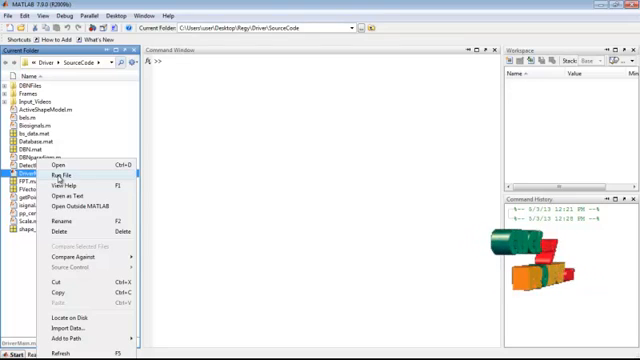
Step: Run DriverMain.m and choose video4 from the Input_Videos folder as the video to analyse
click(59, 176)
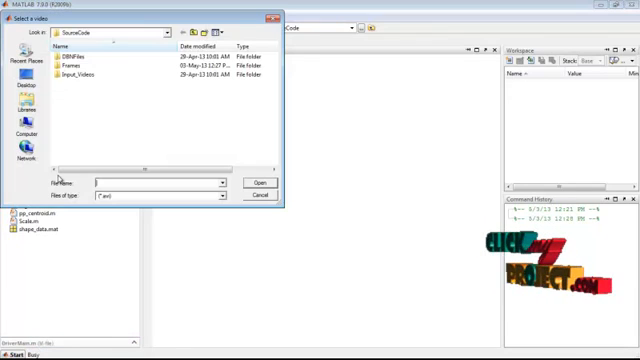
click(79, 76)
double_click(79, 76)
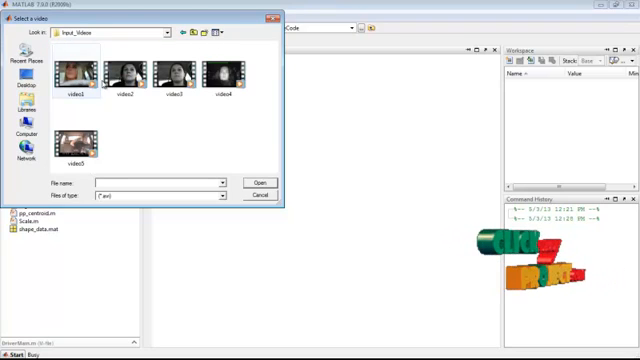
click(224, 76)
click(259, 183)
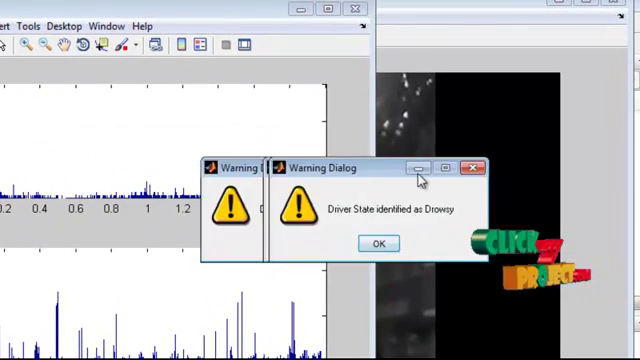
Step: Move the 'Driver State identified as Drowsy' warning aside to view the plots, then back
drag(420, 178, 517, 178)
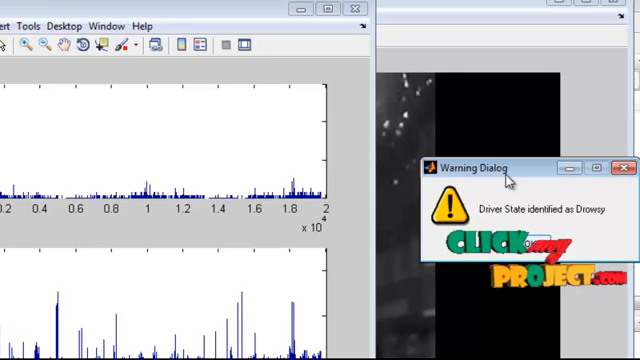
drag(508, 170, 125, 180)
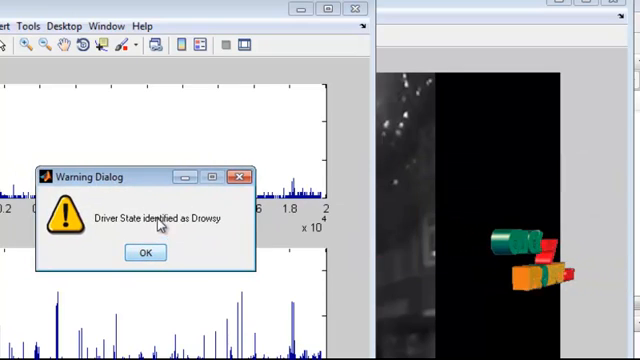